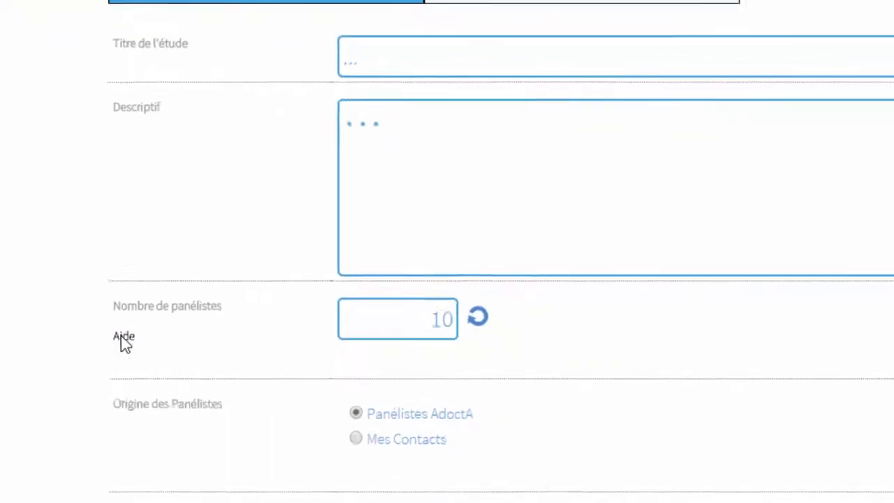
Step: Open the help calculator for the number of panelists and calculate it for a total population of 60000000
click(130, 363)
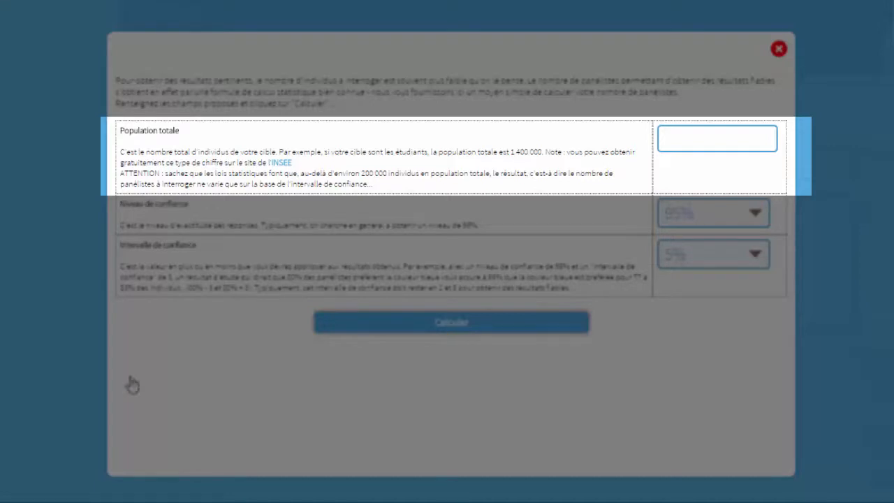
click(688, 142)
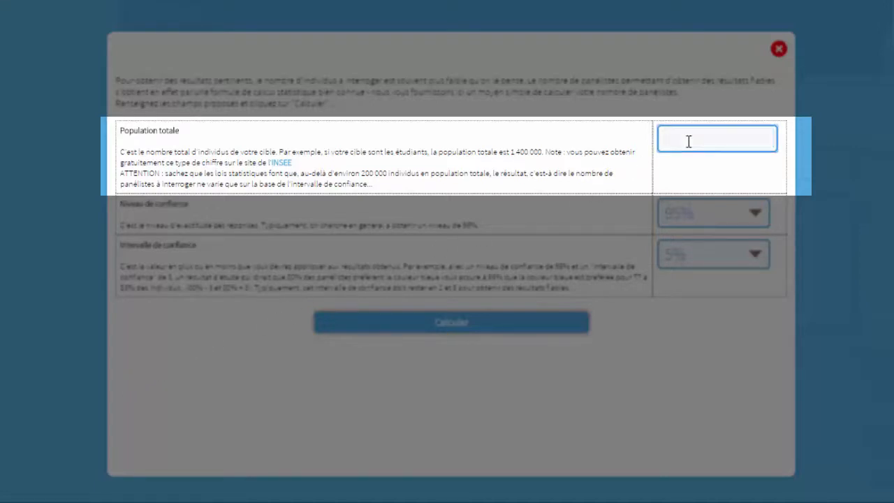
text(60000000)
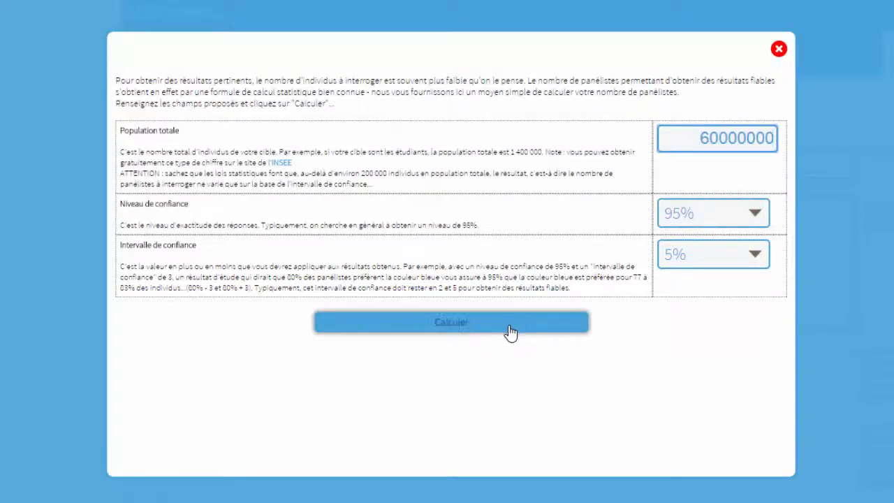
click(510, 325)
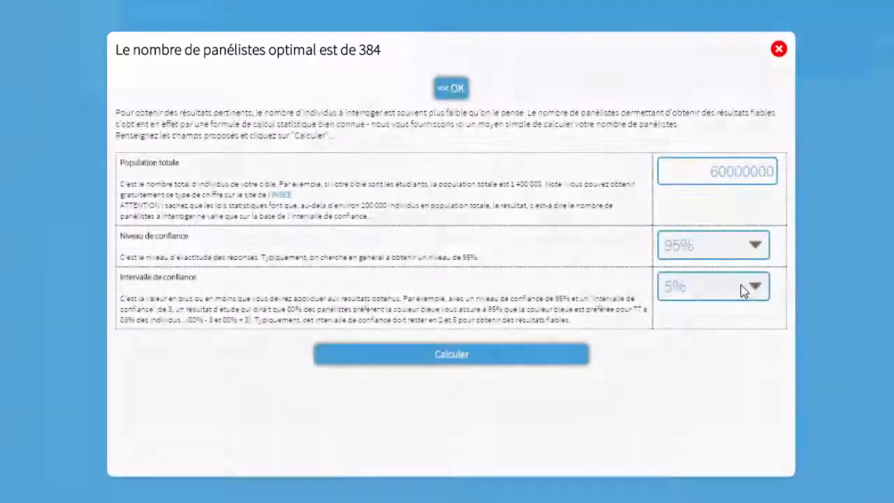
Step: Recalculate the optimal number of panelists with a confidence interval of 2% and again with 4%
click(745, 287)
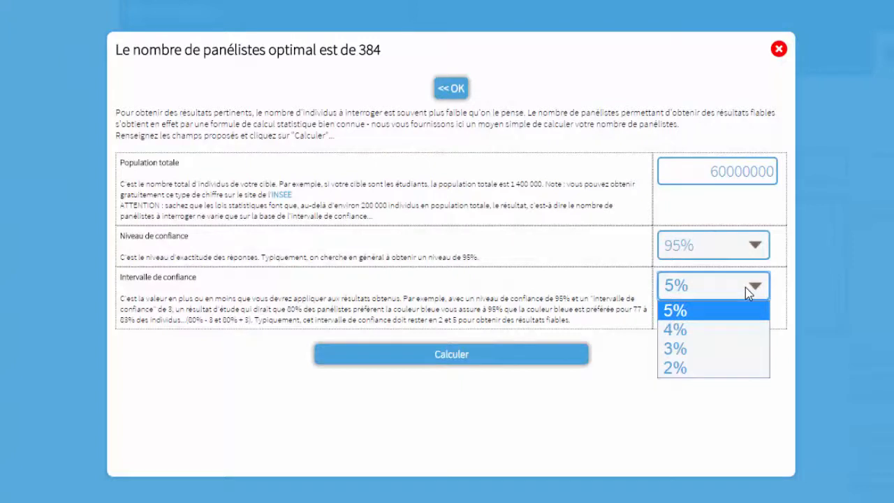
click(712, 368)
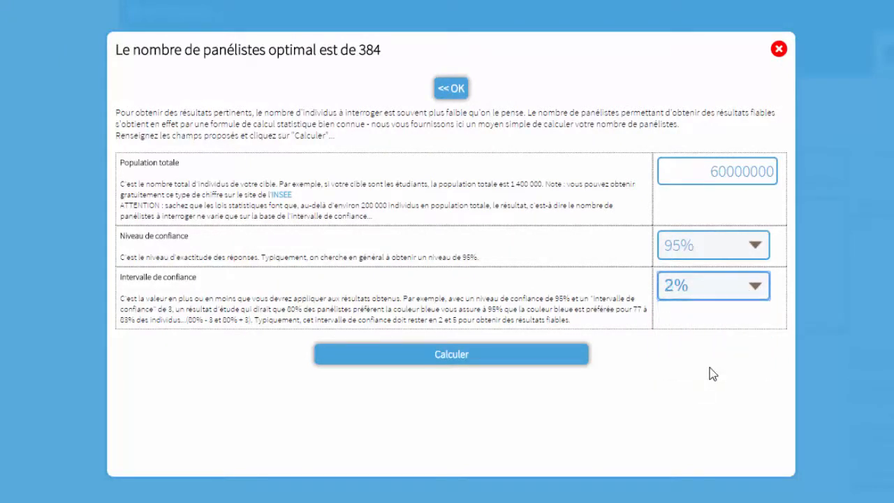
click(501, 356)
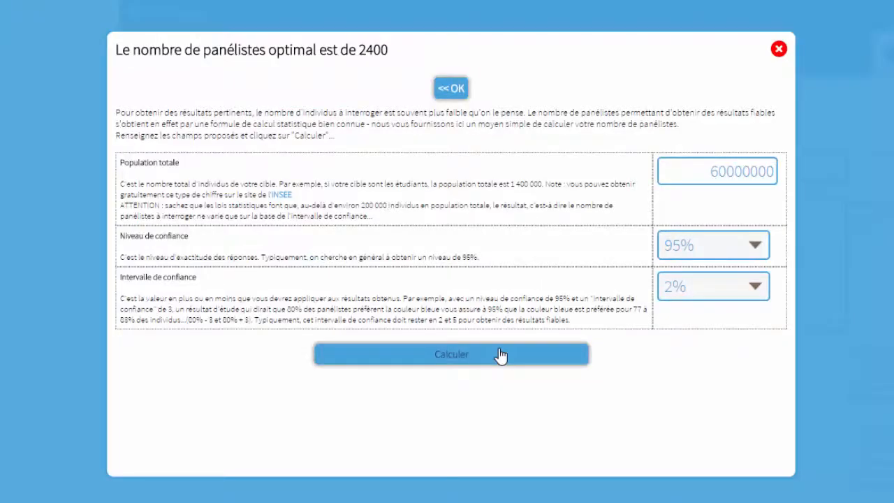
click(723, 294)
click(702, 330)
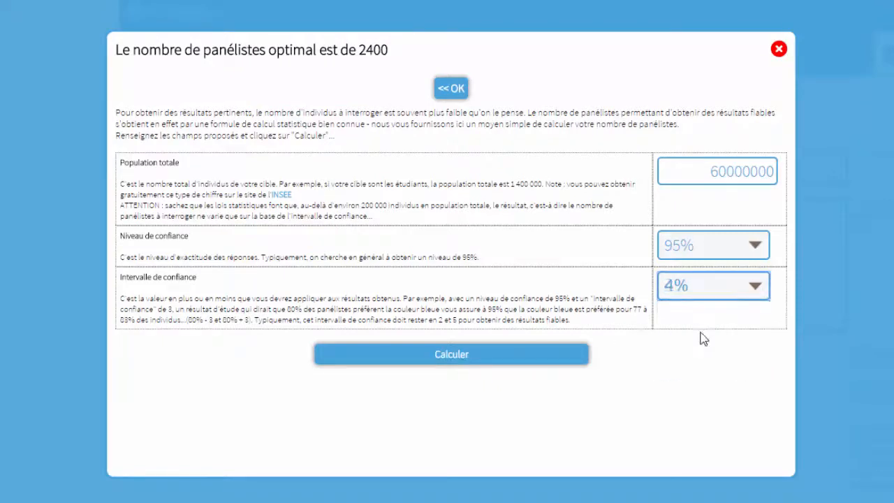
click(523, 361)
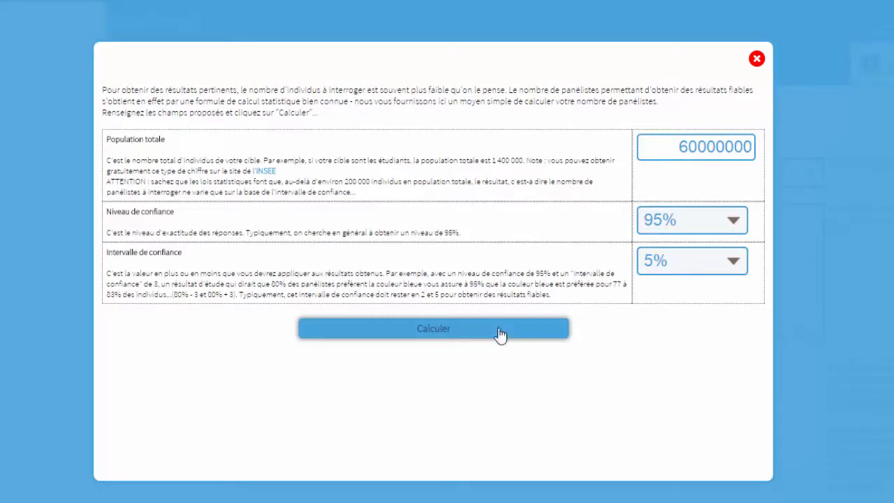
Step: Calculate the optimal panel size with a 95% confidence level and 5% interval, and apply it to the study
click(500, 336)
click(434, 99)
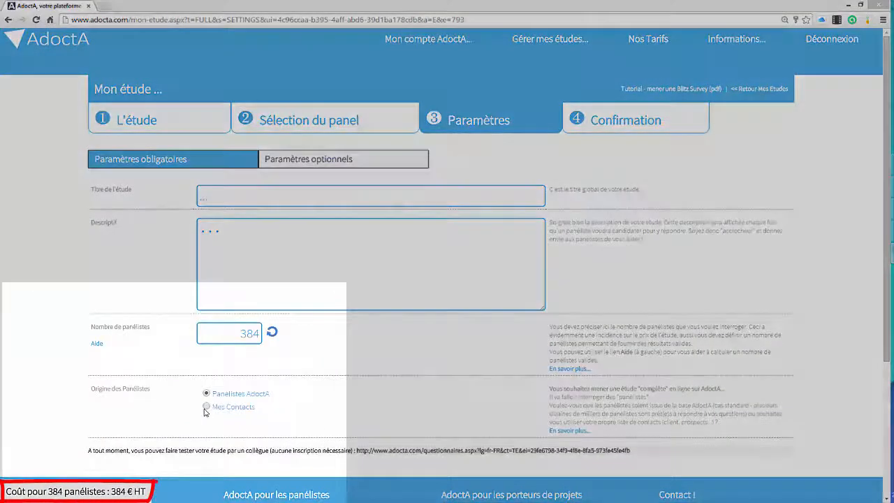
Step: Try Mes Contacts as the panelists' origin with the paid ad-free option, and restore Panélistes AdoctA
click(206, 407)
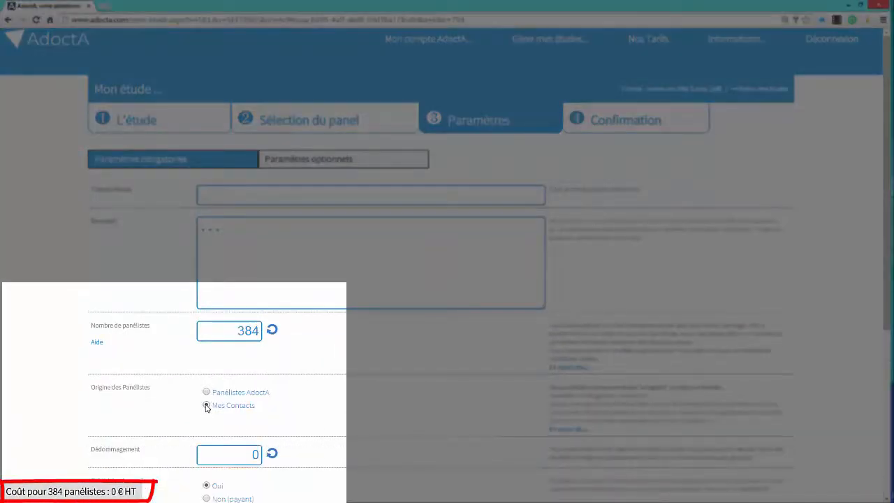
scroll(206, 406, down, 3)
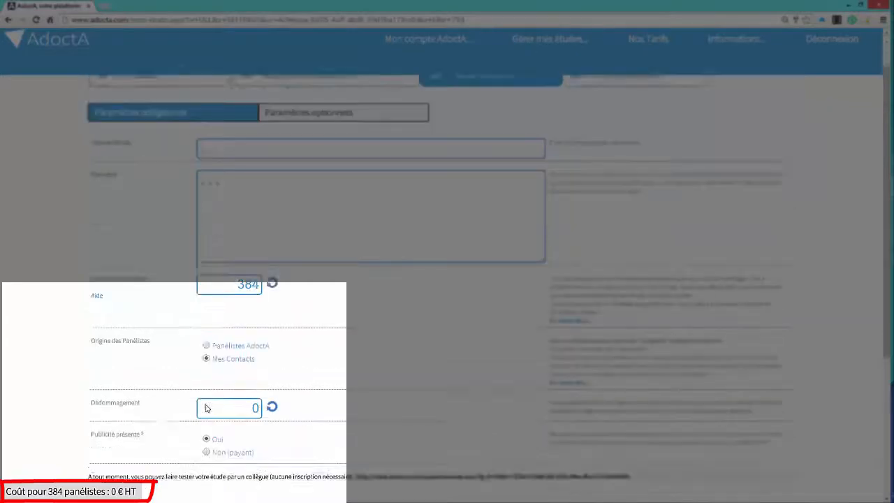
scroll(206, 407, up, 1)
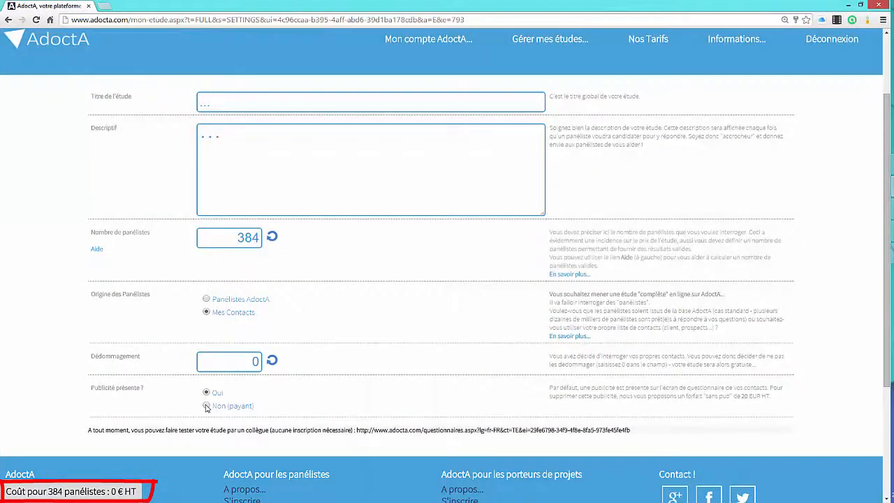
click(206, 407)
click(206, 393)
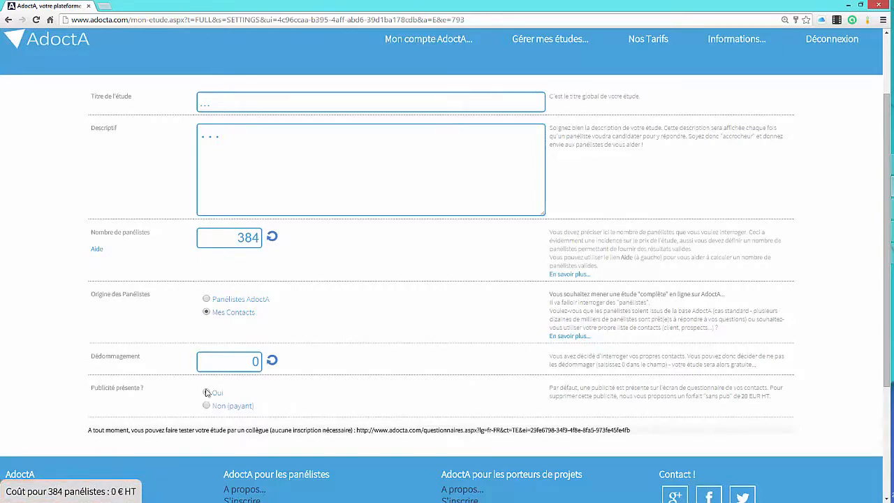
click(207, 301)
Step: Enter "Mon étude" as the study title and "Votre avis peut tout changer !" as its description
click(235, 204)
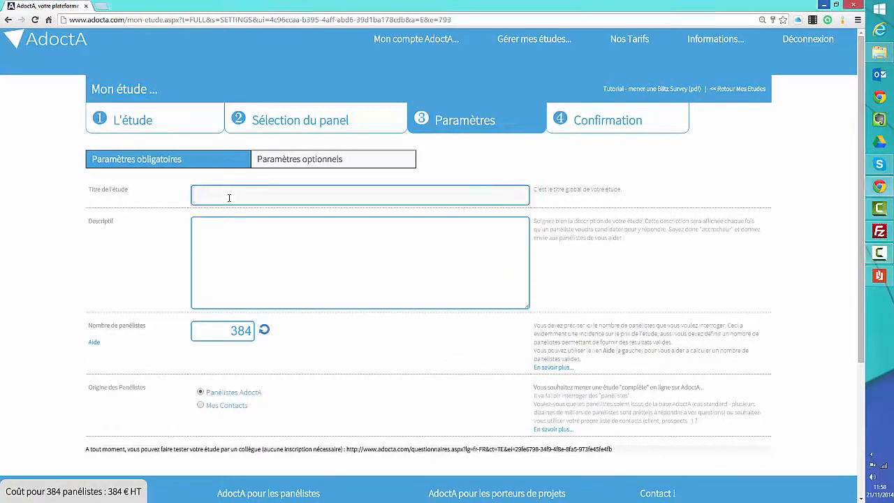
text(Mon)
text(étude)
click(224, 236)
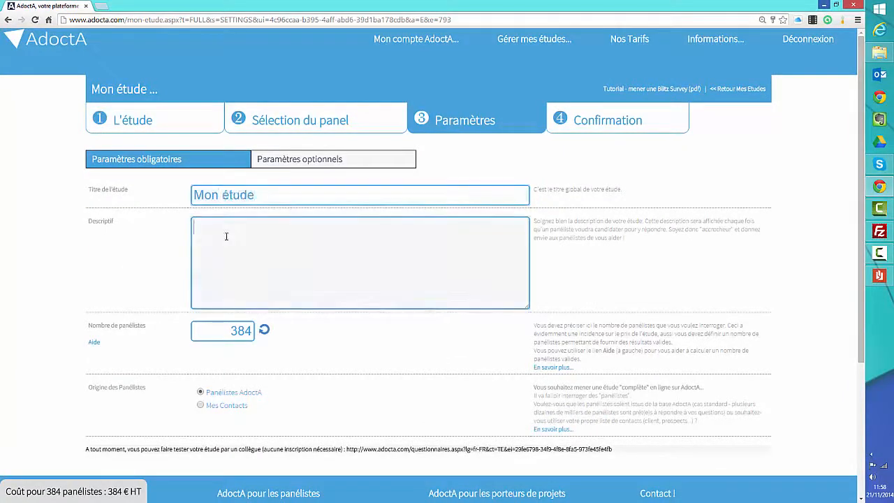
text(Votre avis peut tout changer !)
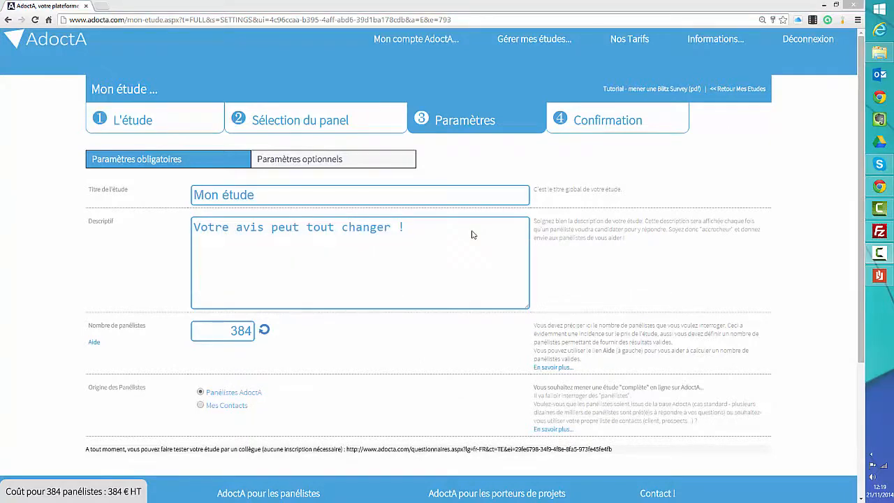
Step: In the optional parameters, upload Fotolia_28006428_XS.jpg from the desktop as the study's image
click(327, 158)
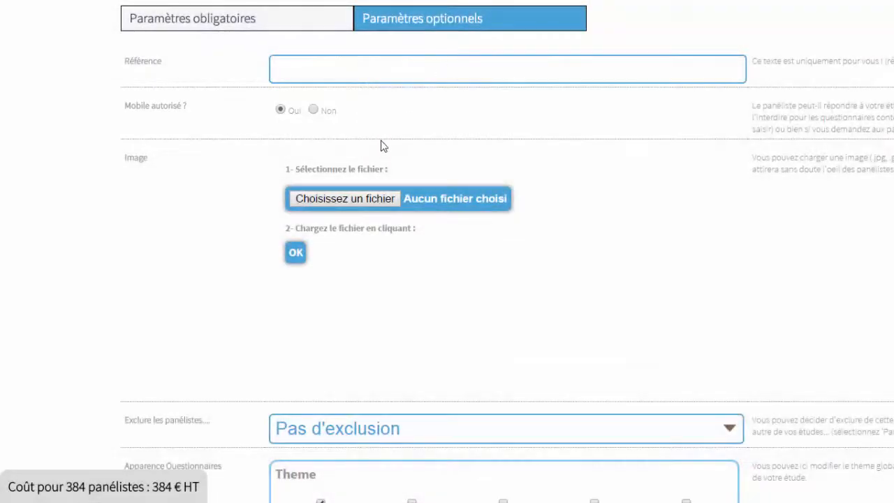
click(345, 198)
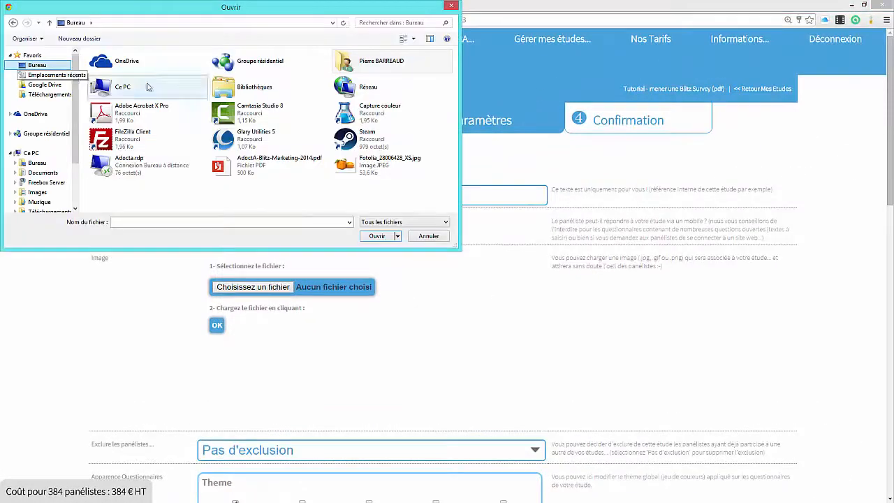
click(377, 162)
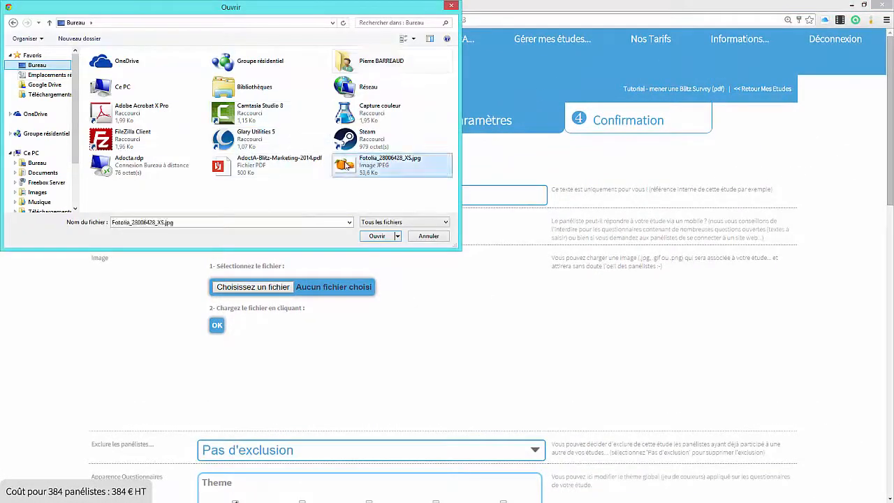
click(378, 236)
click(216, 326)
Step: Exclude panelists who took part in the study "Du nouveau dans les Forfaits 4G !..."
scroll(215, 331, down, 5)
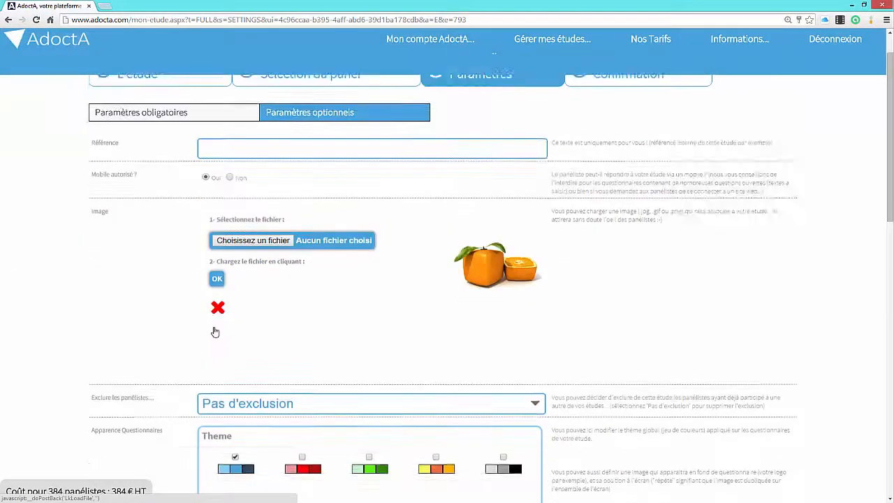
scroll(215, 331, down, 2)
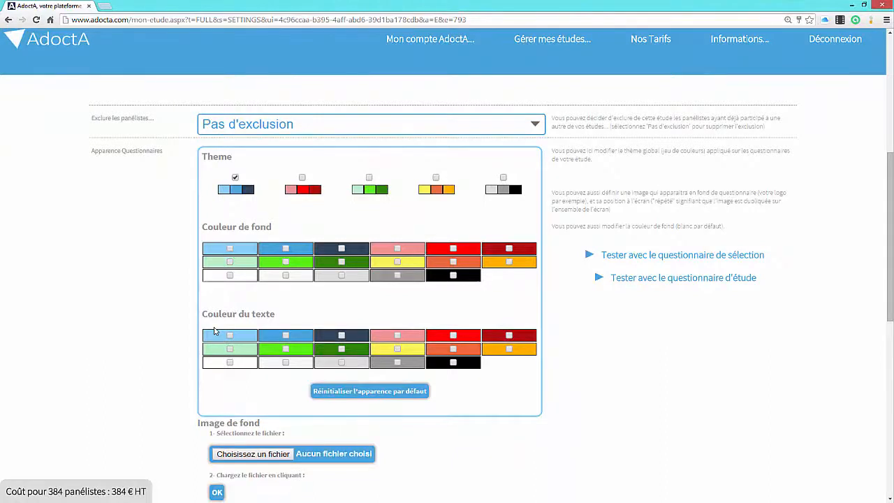
click(371, 126)
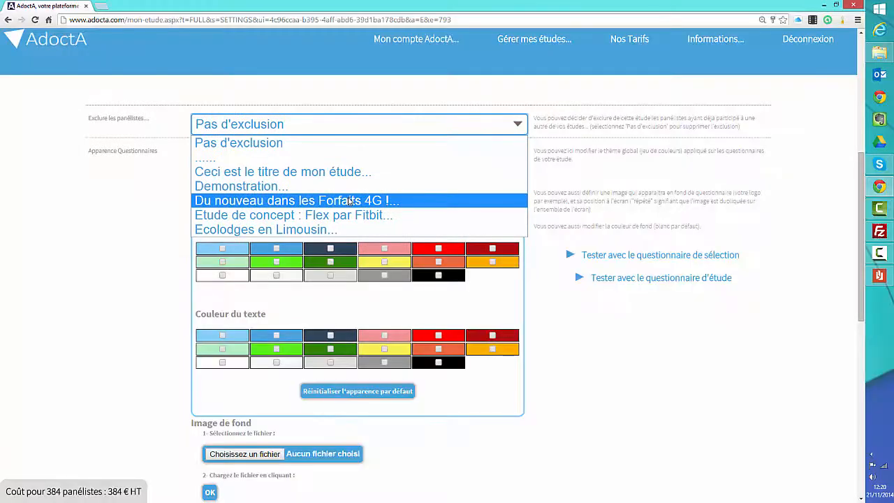
click(349, 200)
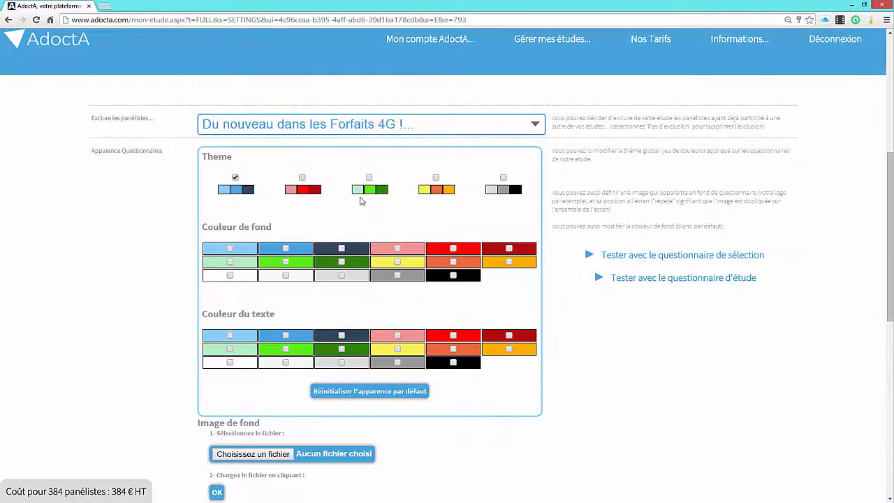
Step: Go to the Confirmation stage, review the study's summary and quote, and confirm the study
scroll(360, 201, down, 1)
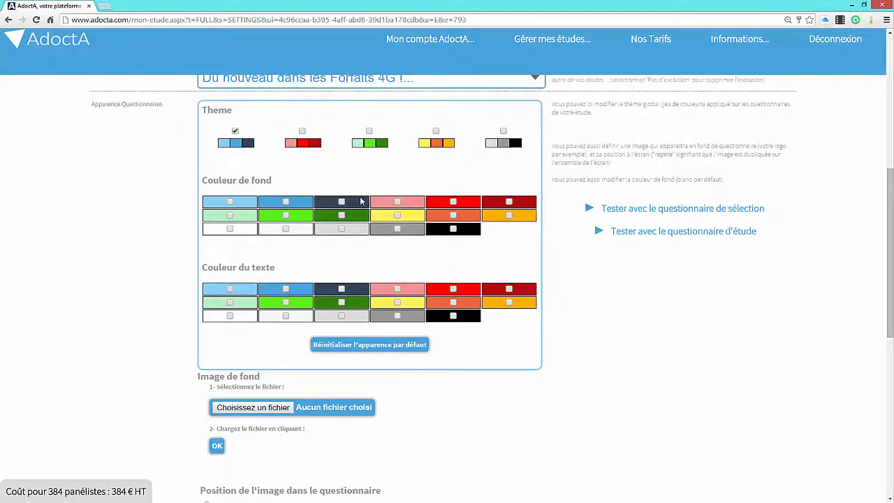
scroll(361, 201, down, 3)
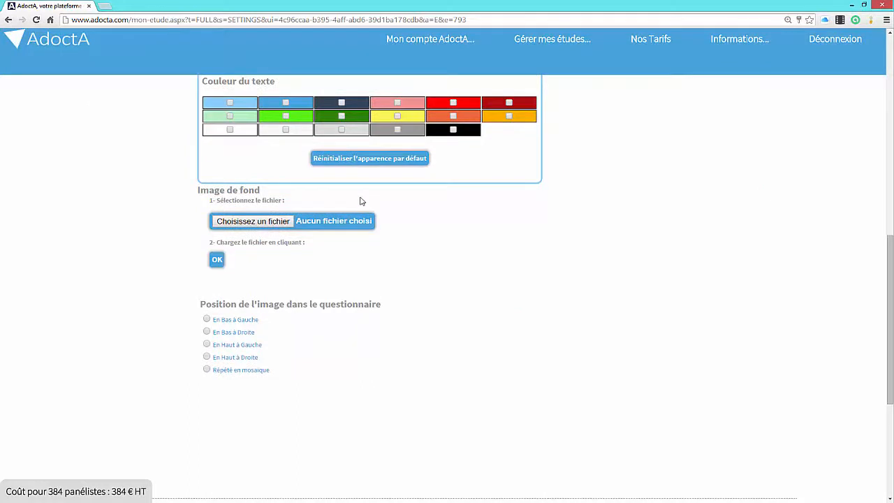
scroll(363, 200, up, 10)
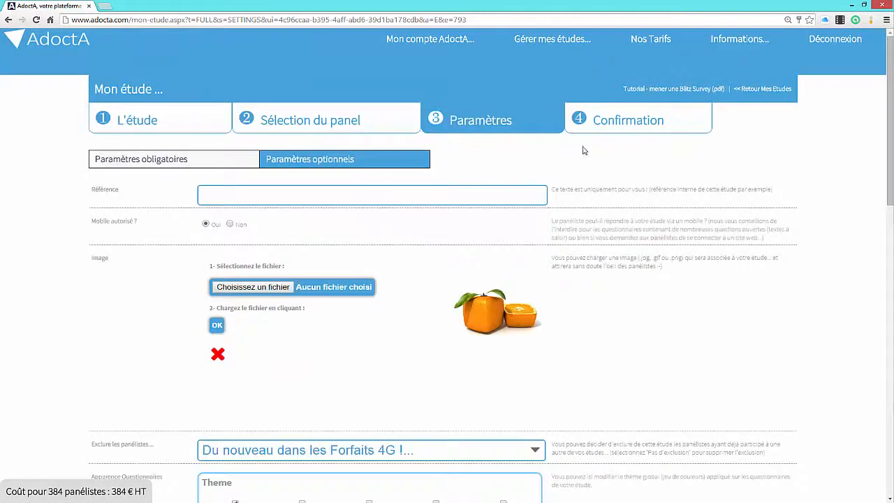
click(612, 119)
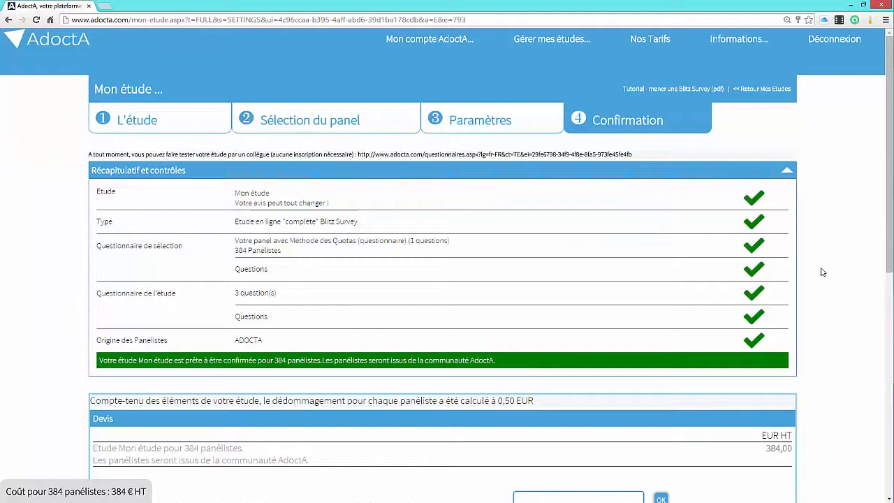
scroll(822, 272, down, 2)
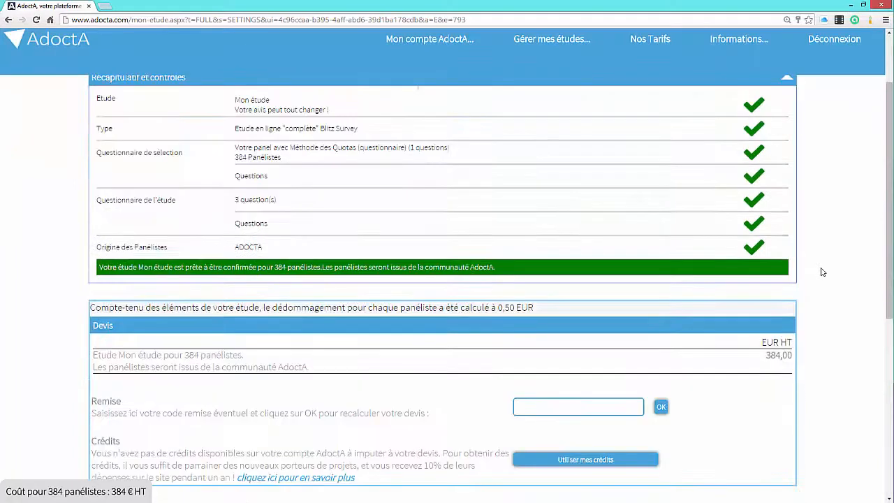
scroll(822, 271, down, 4)
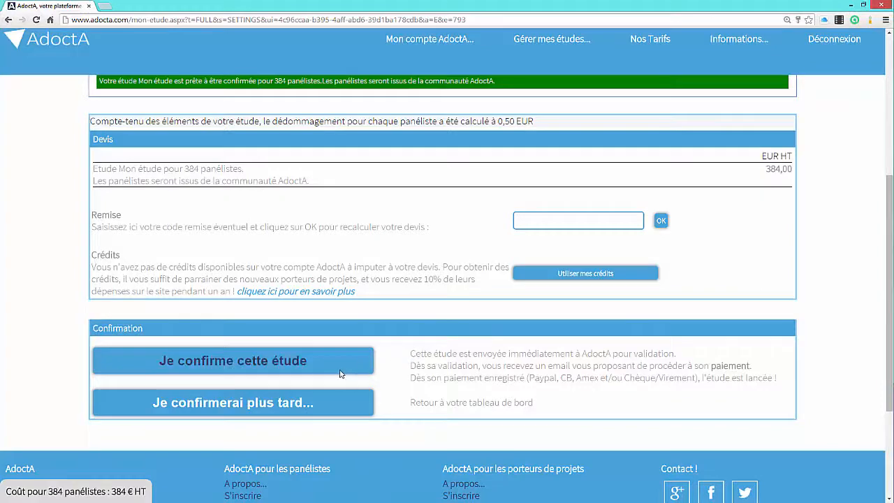
click(340, 374)
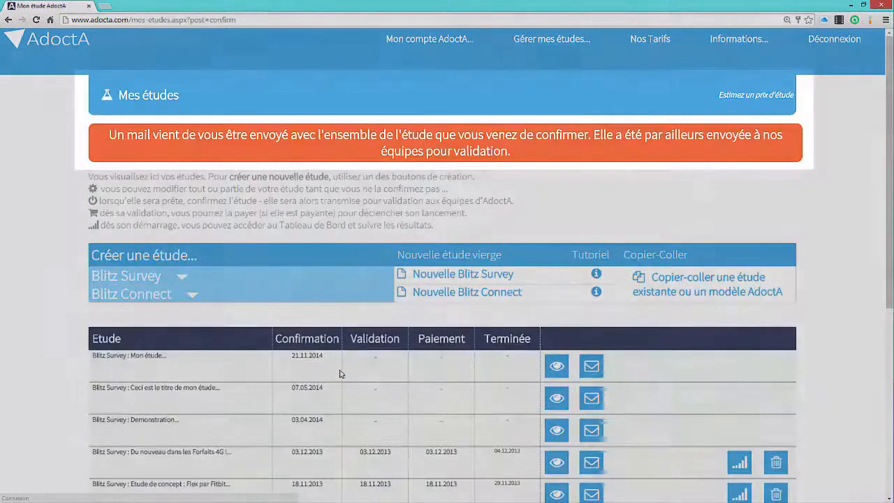